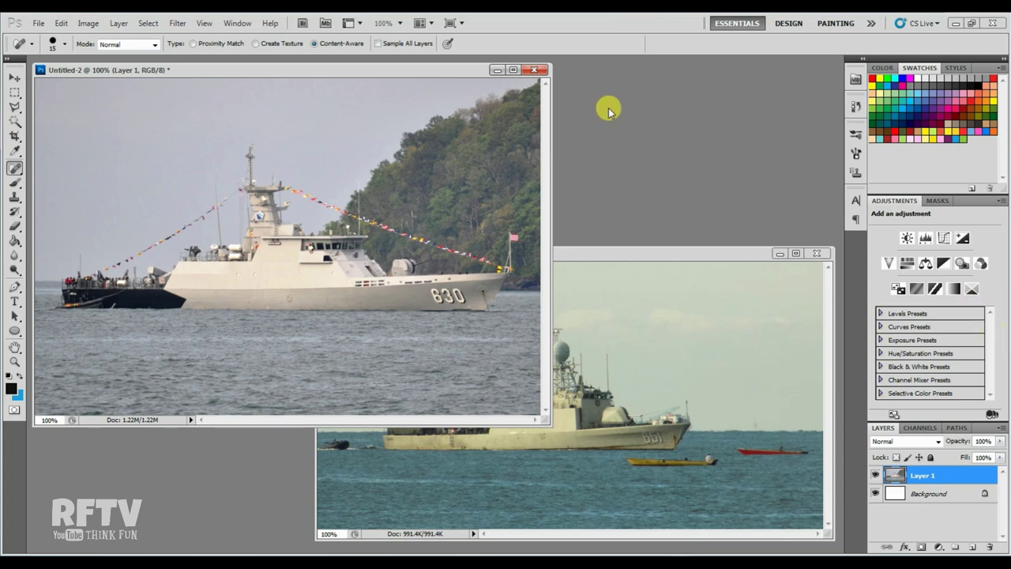
# Step: Reposition the 630 warship window and bring the KRI singa.png photo to the front
pyautogui.moveTo(379, 69); pyautogui.dragTo(528, 84)
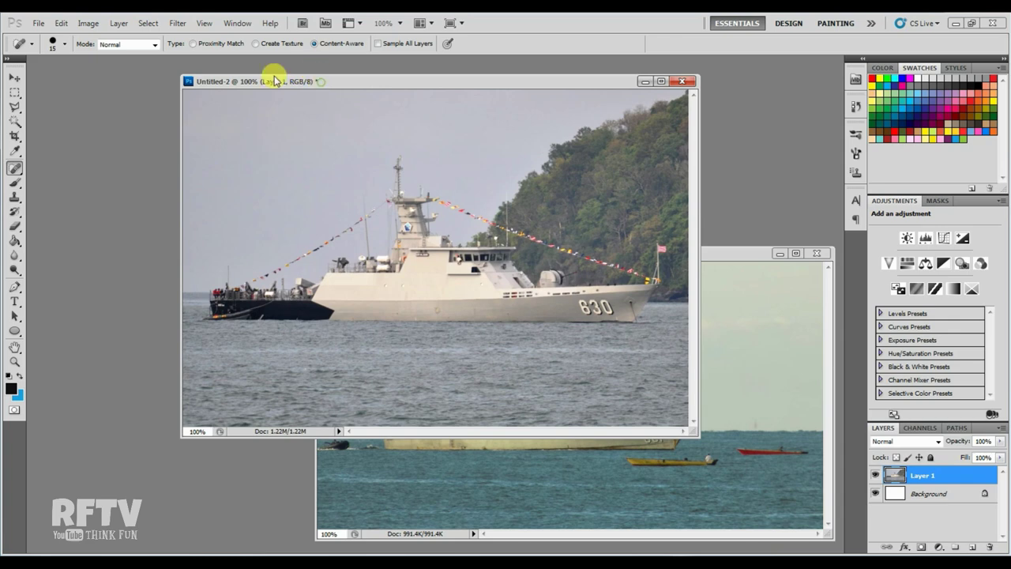
pyautogui.moveTo(321, 85); pyautogui.dragTo(185, 77)
pyautogui.moveTo(594, 248); pyautogui.dragTo(608, 246)
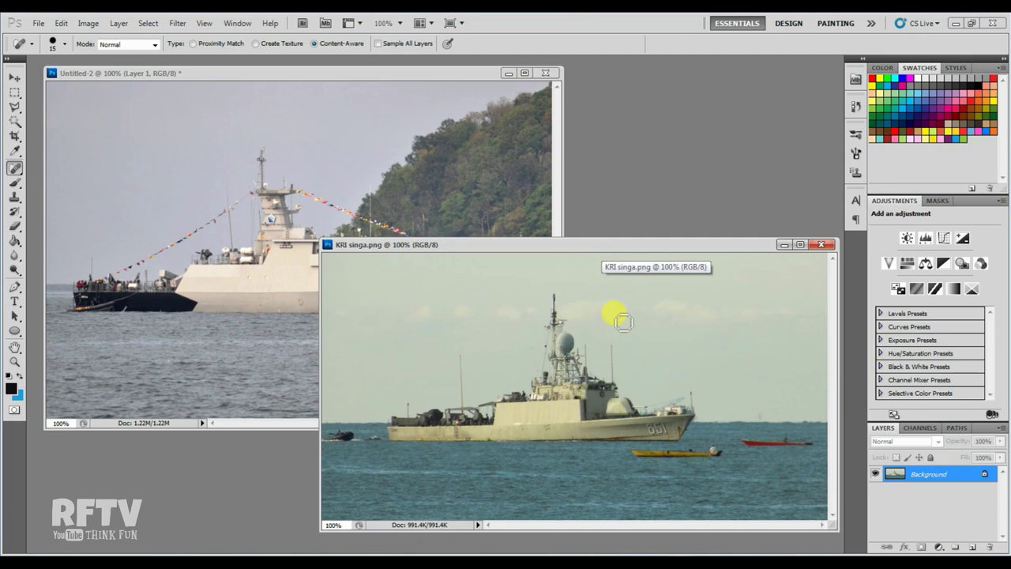
# Step: Nudge the KRI singa window aside and leave the Untitled-2 warship document active
pyautogui.moveTo(585, 245); pyautogui.dragTo(603, 263)
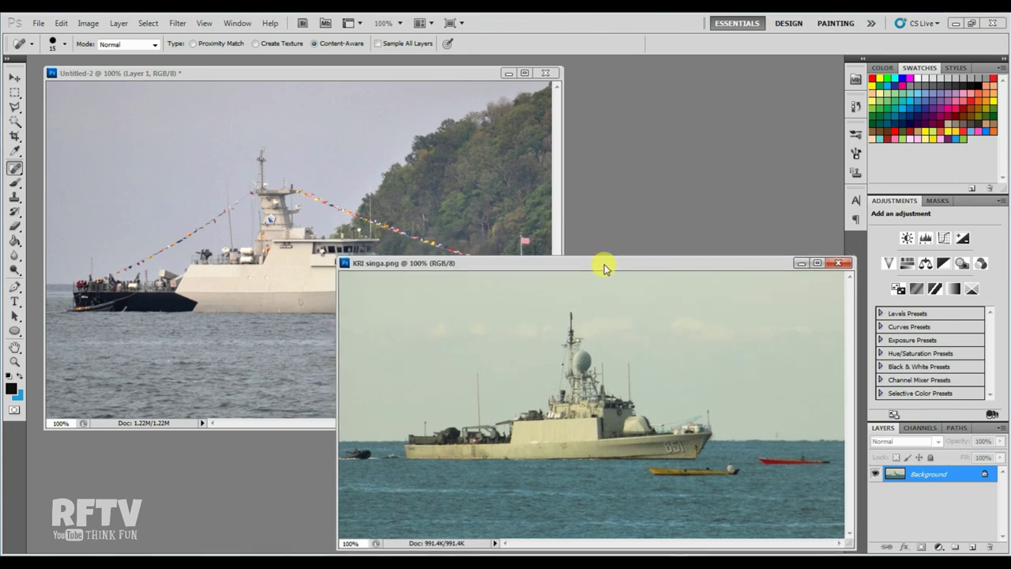
pyautogui.click(442, 72)
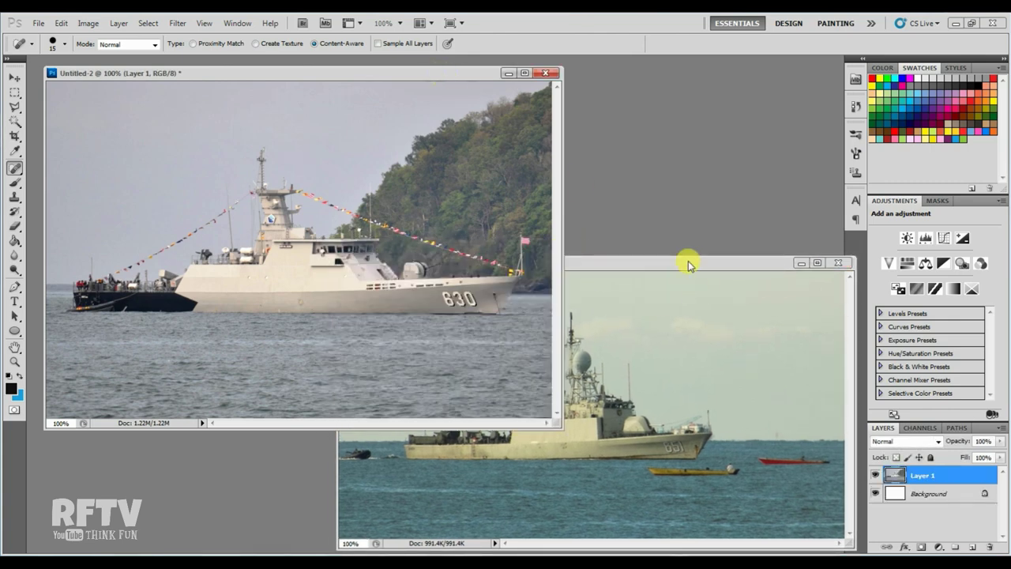
pyautogui.click(687, 265)
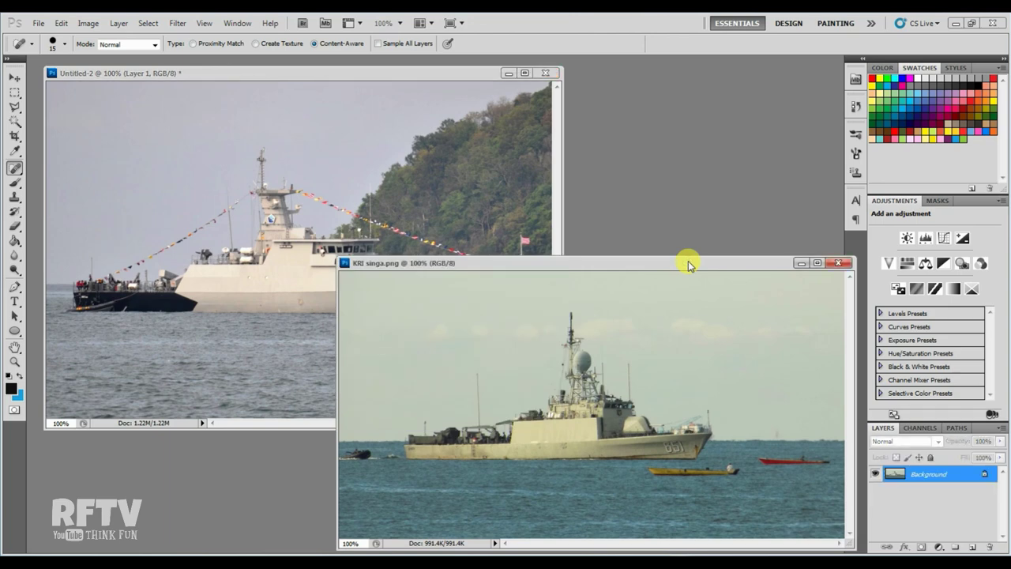
pyautogui.click(465, 75)
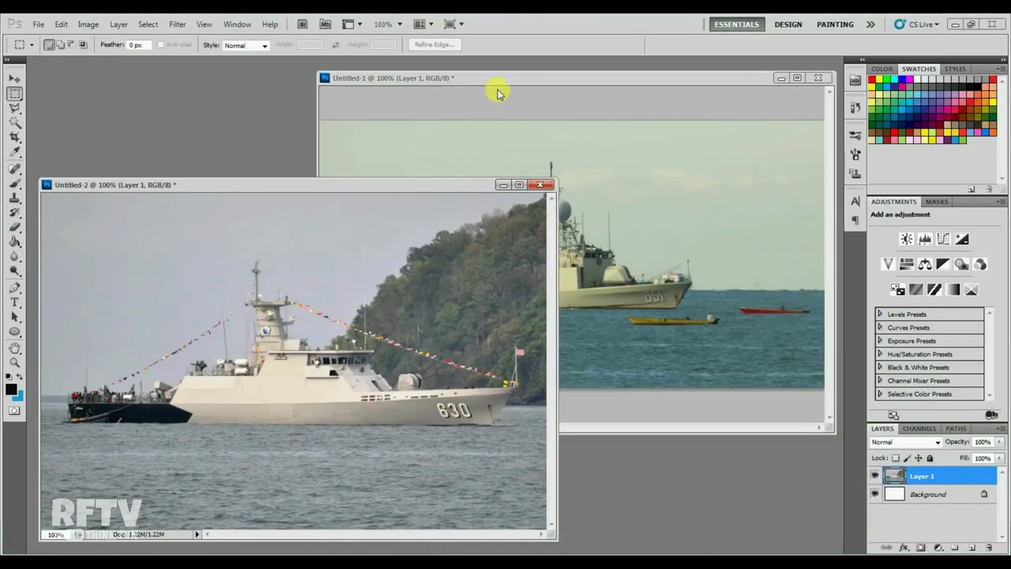
# Step: Commit the pasted gun turret's size and position, then zoom in on it
pyautogui.click(498, 93)
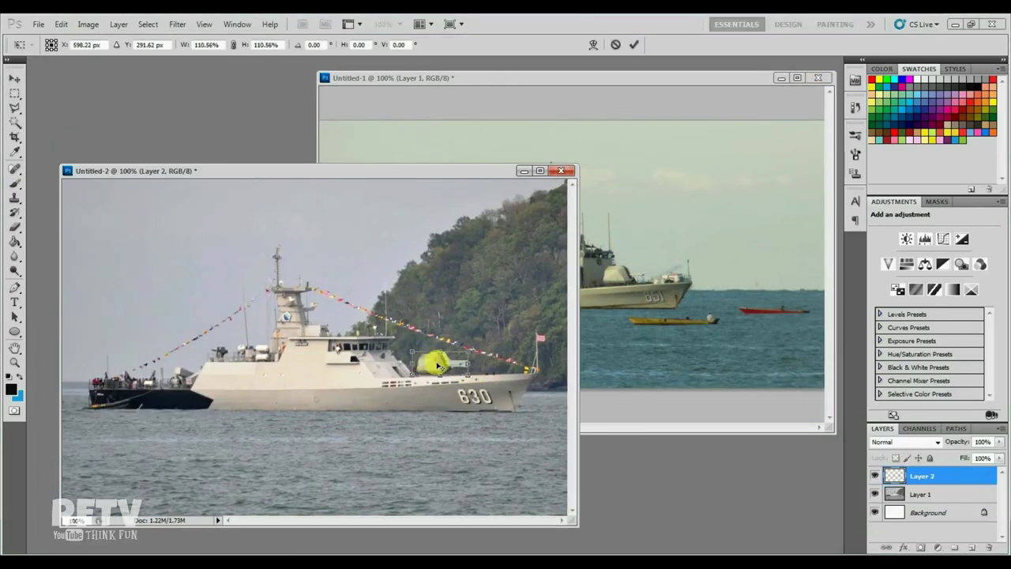
pyautogui.press('Return')
pyautogui.hotkey('ctrl', '+')
pyautogui.click(508, 221)
# Step: Lasso the turret, invert the selection, and erase the leftover pixels around it
pyautogui.press('l')
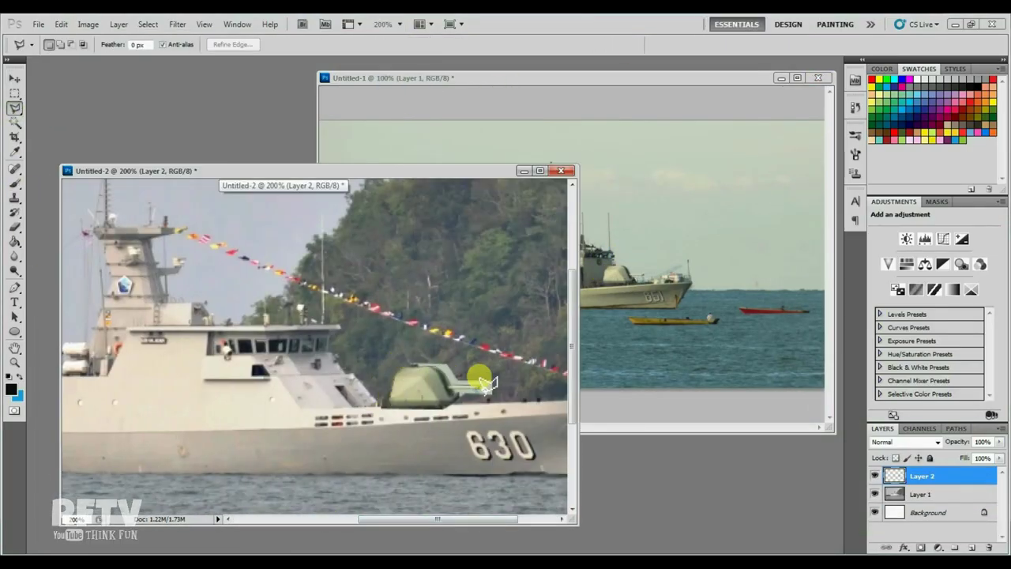
pyautogui.moveTo(484, 382); pyautogui.dragTo(473, 388)
pyautogui.click(148, 23)
pyautogui.press('e')
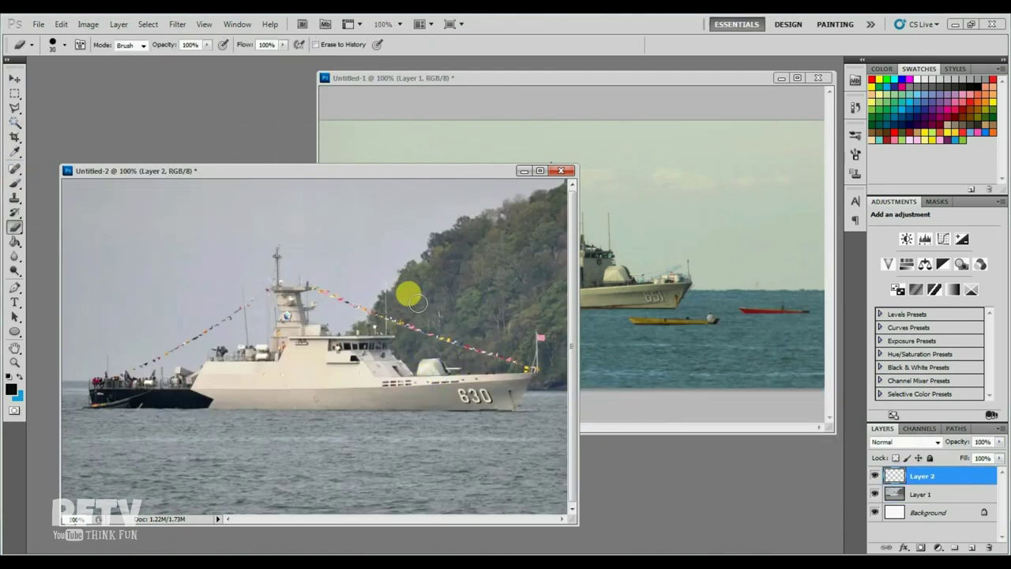
# Step: Shift the turret's midtones toward magenta and heal away the dark mark and flag lines
pyautogui.moveTo(688, 384); pyautogui.dragTo(641, 386)
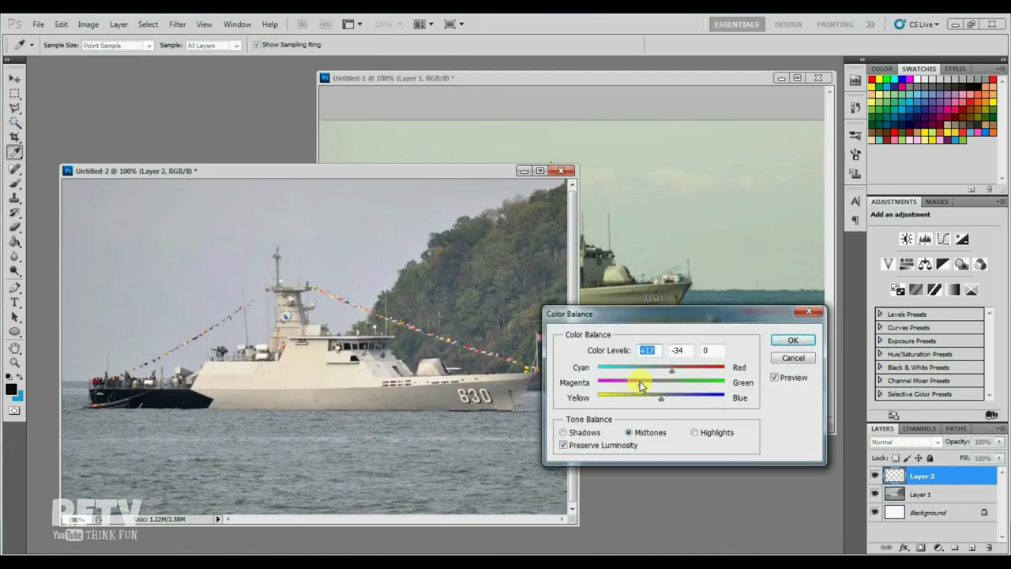
pyautogui.moveTo(315, 289); pyautogui.dragTo(534, 368)
pyautogui.moveTo(234, 300); pyautogui.dragTo(250, 313)
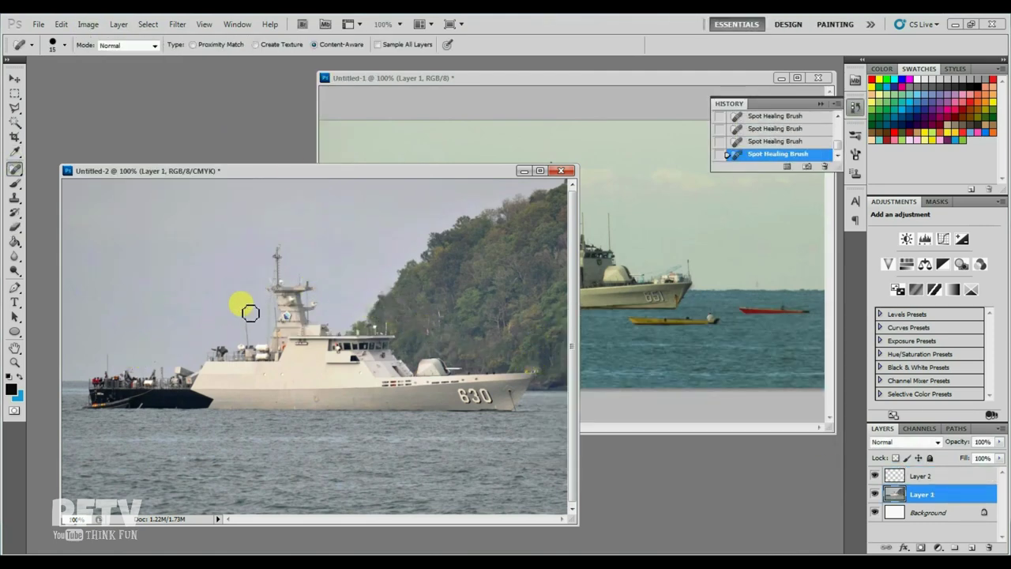
# Step: Select the pasted turret layer and start a Hue/Saturation adjustment on it
pyautogui.moveTo(469, 169); pyautogui.dragTo(475, 135)
pyautogui.click(920, 475)
pyautogui.click(88, 23)
pyautogui.click(261, 129)
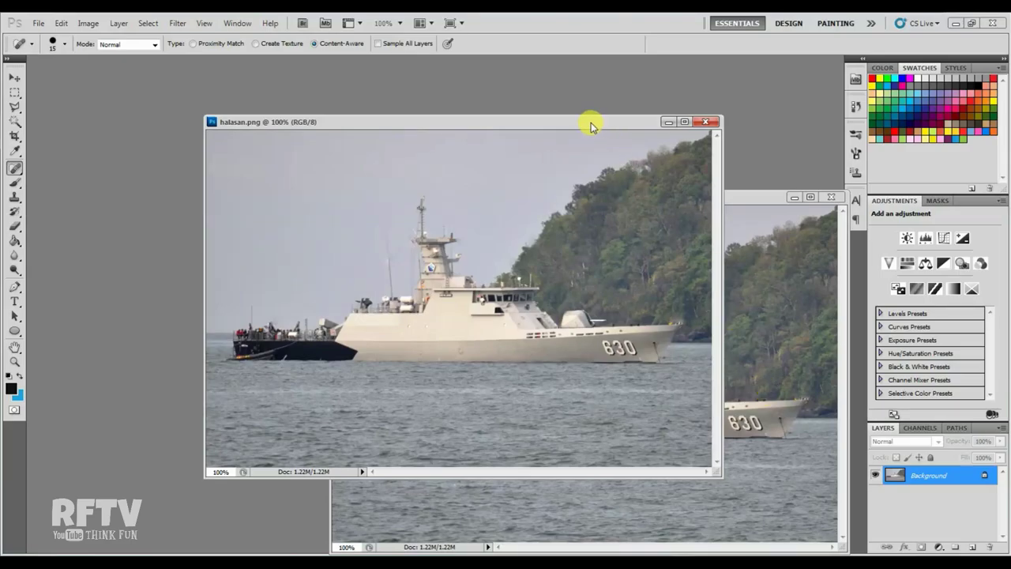
pyautogui.moveTo(590, 123); pyautogui.dragTo(550, 113)
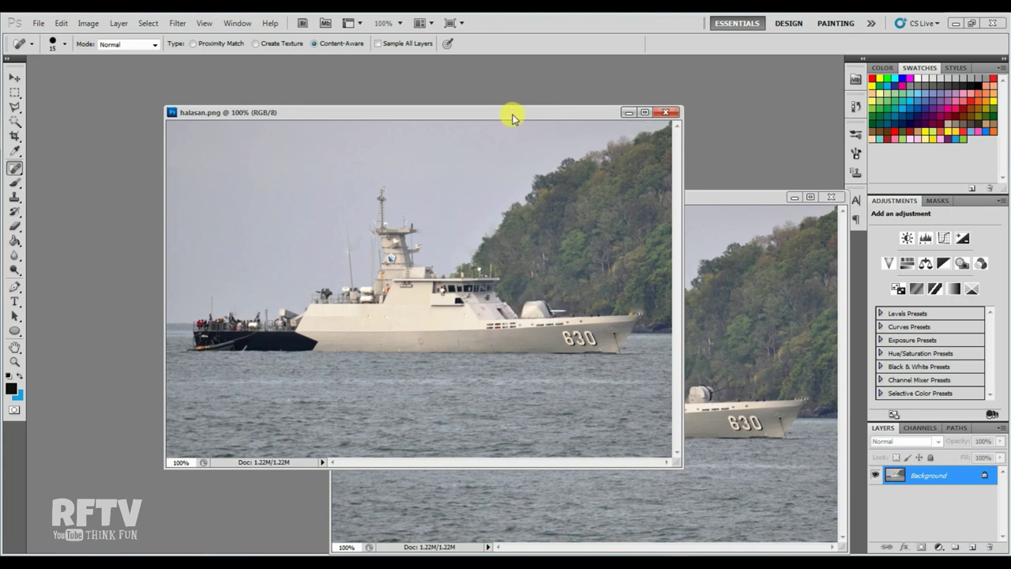
pyautogui.moveTo(514, 113); pyautogui.dragTo(432, 99)
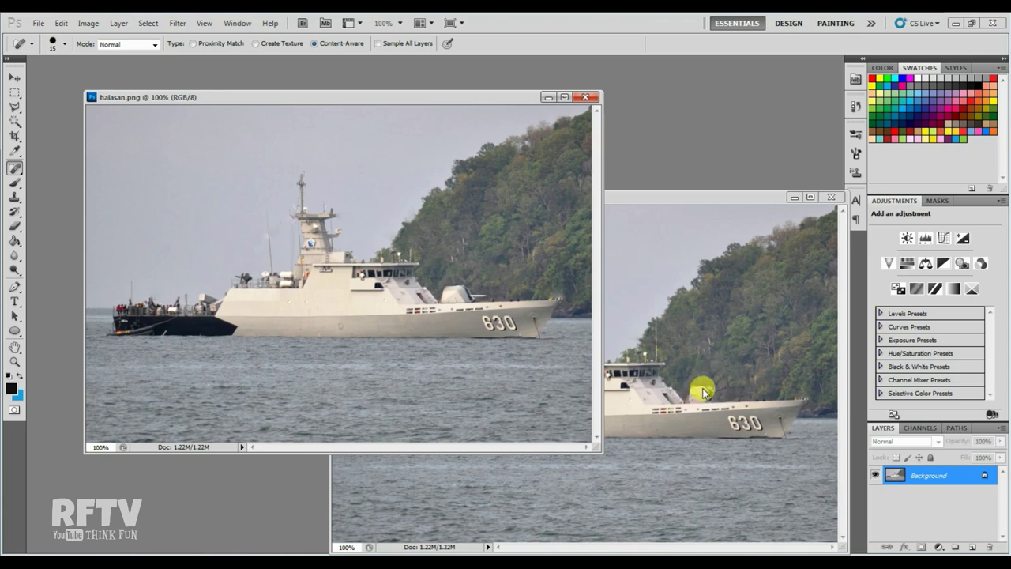
pyautogui.moveTo(413, 97); pyautogui.dragTo(359, 73)
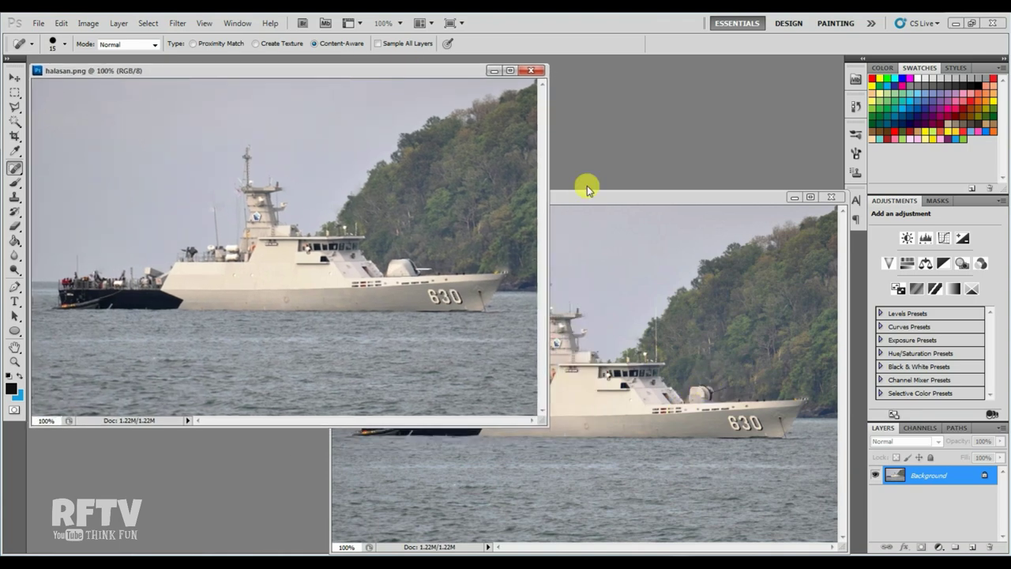
pyautogui.moveTo(614, 198); pyautogui.dragTo(614, 208)
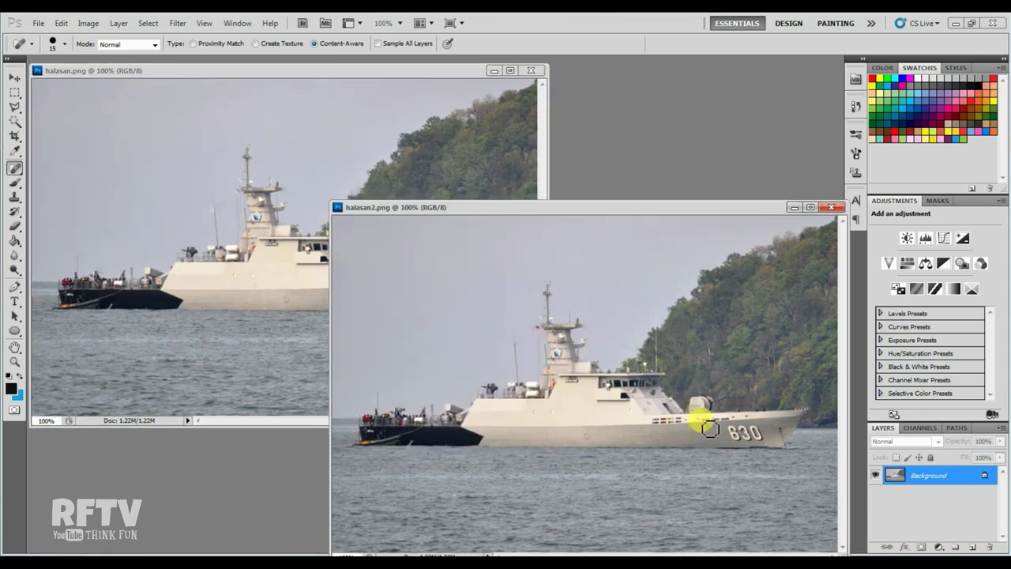
pyautogui.moveTo(708, 414); pyautogui.dragTo(715, 405)
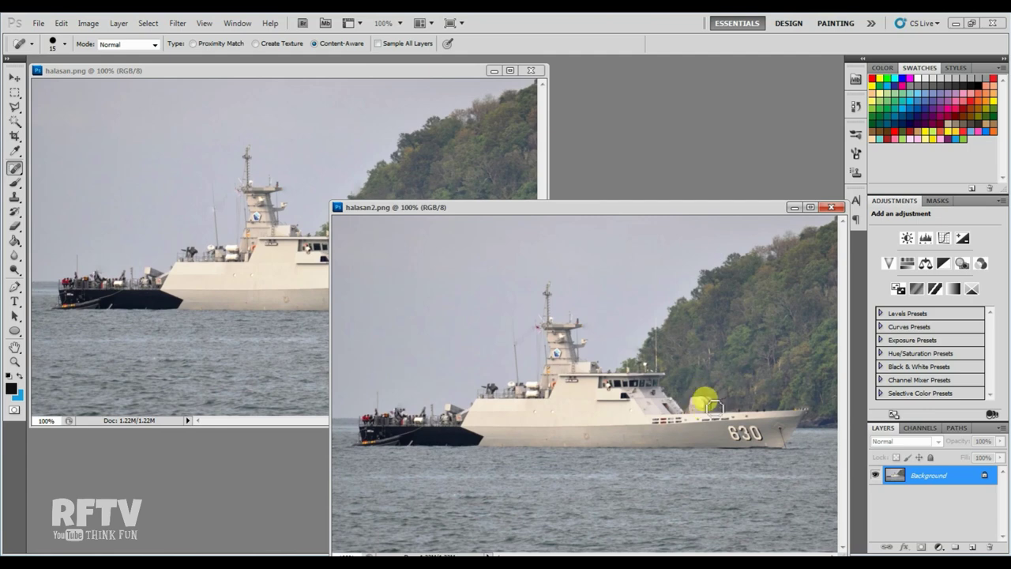
pyautogui.click(435, 84)
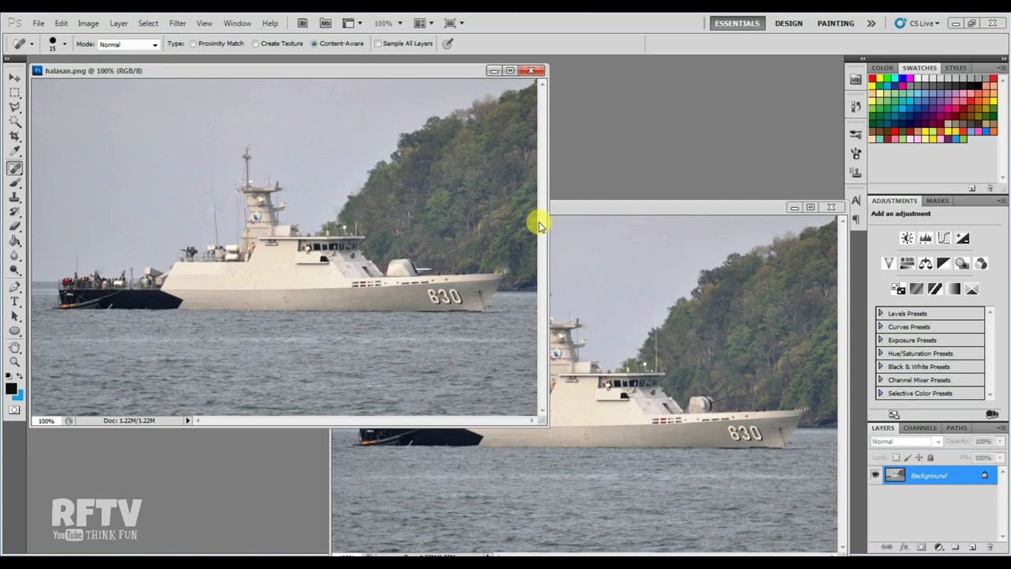
pyautogui.moveTo(377, 75); pyautogui.dragTo(418, 88)
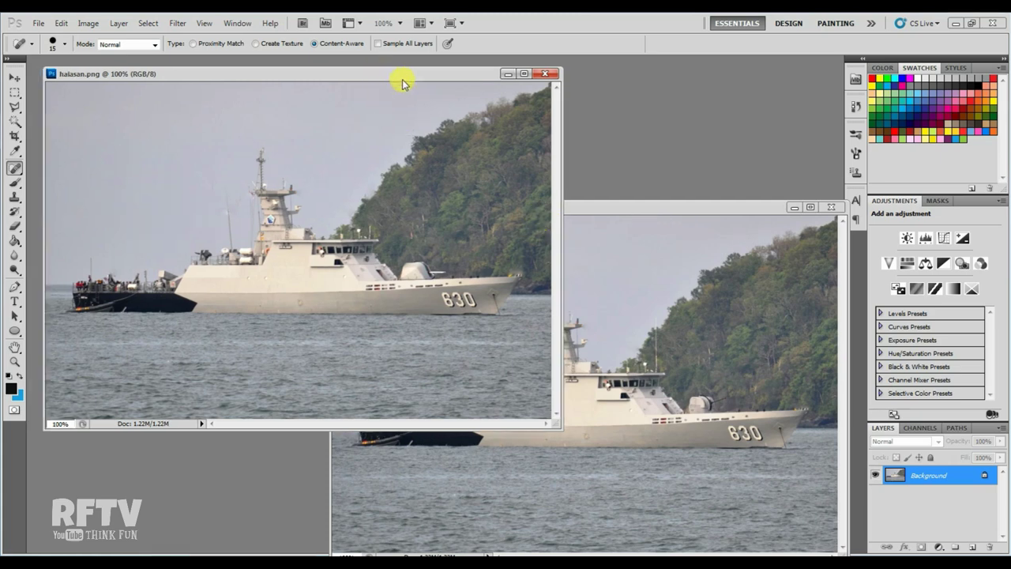